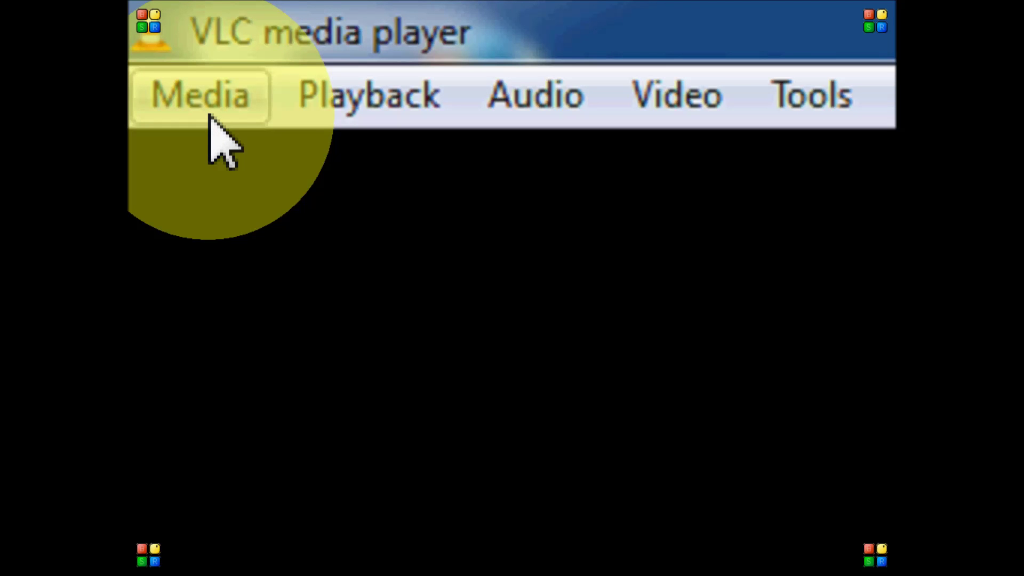
# Open the Convert / Save media dialog and set the capture device's capture mode to Desktop
pyautogui.click(208, 112)
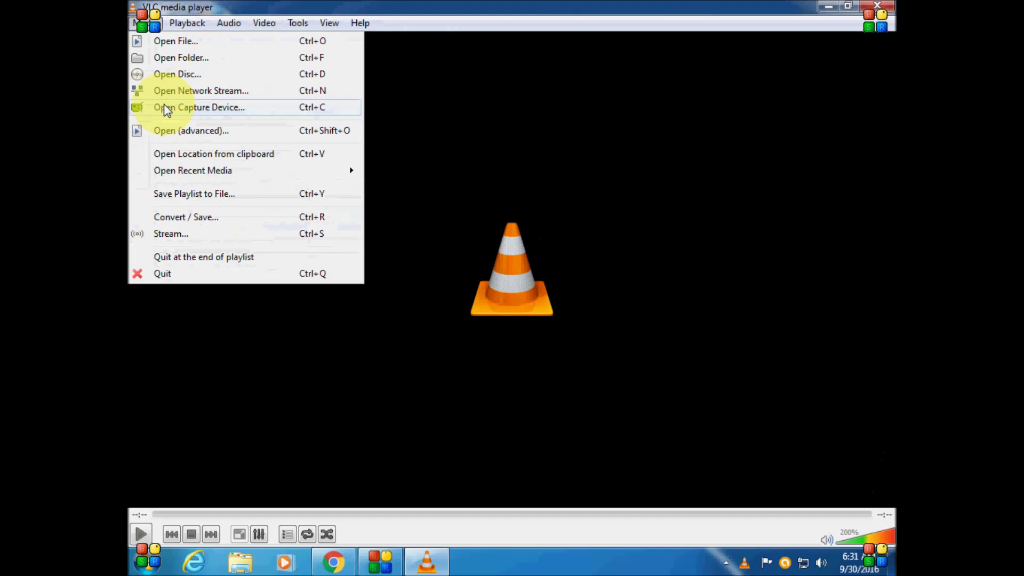
pyautogui.click(201, 213)
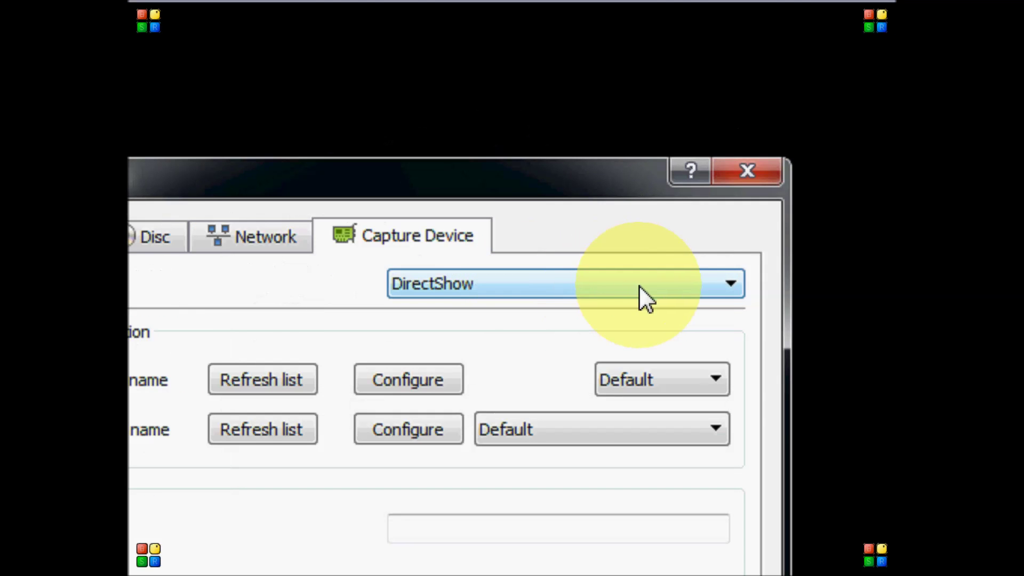
pyautogui.click(726, 283)
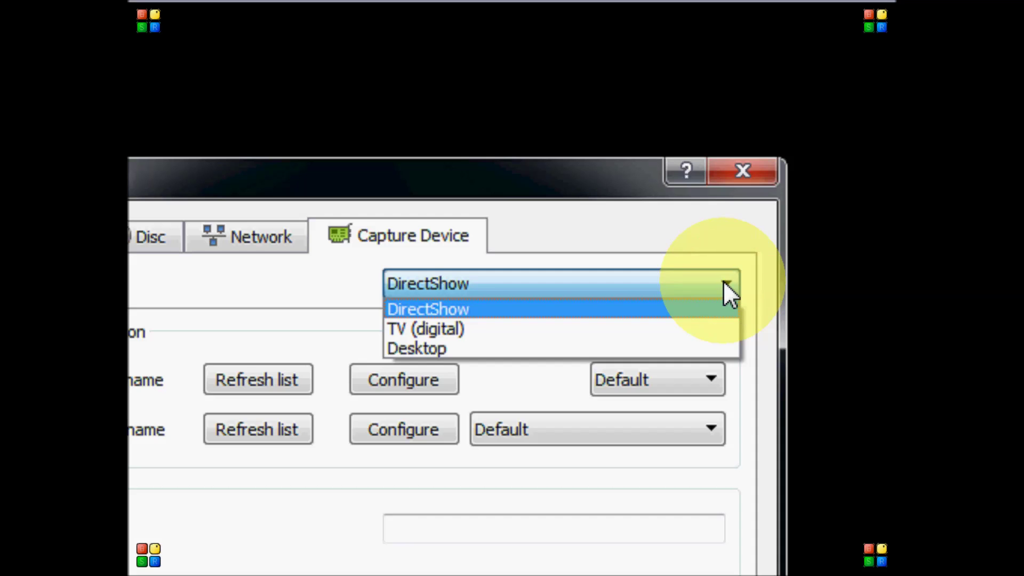
pyautogui.click(424, 345)
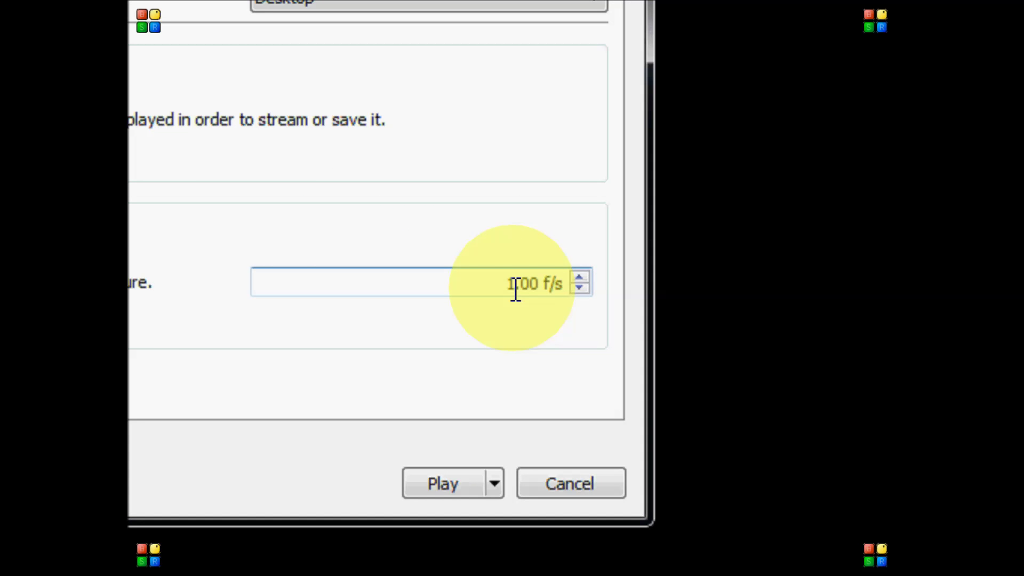
# Set the capture frame rate to 10.00 f/s and choose to convert the desktop capture
pyautogui.click(516, 289)
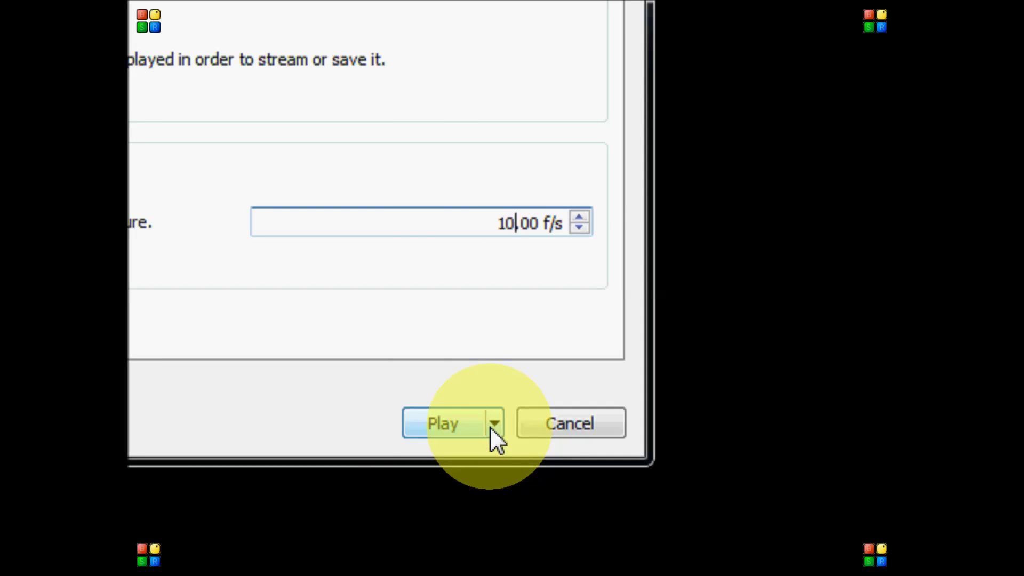
pyautogui.click(491, 427)
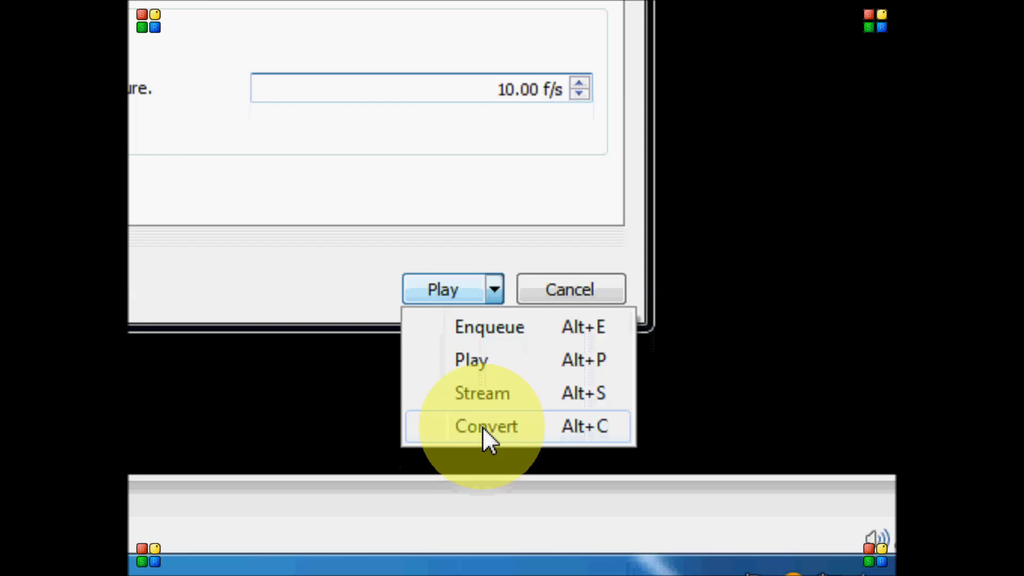
pyautogui.click(484, 459)
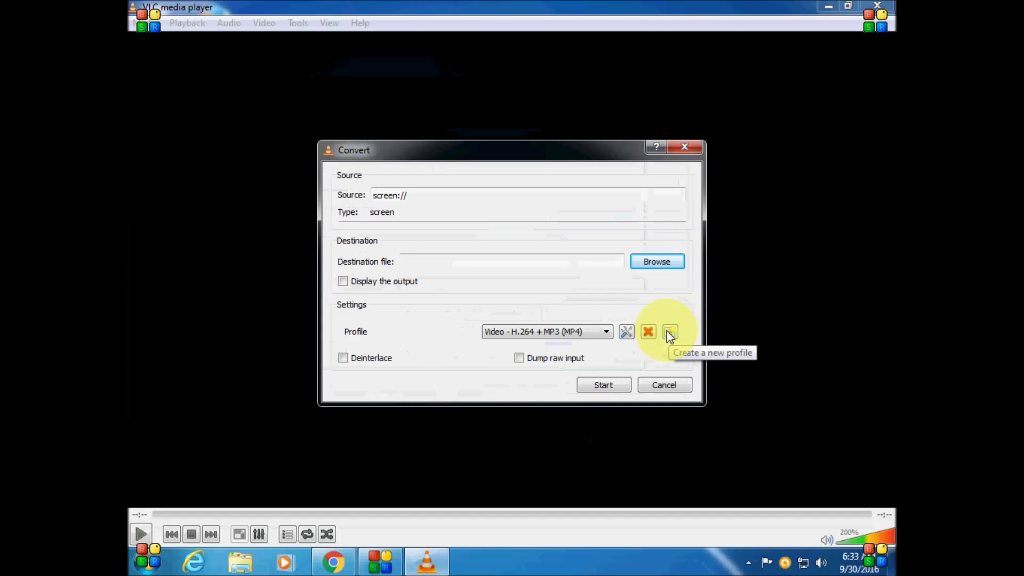
# Create a new conversion profile with MP4/MOV encapsulation and name it "any solution test"
pyautogui.click(670, 333)
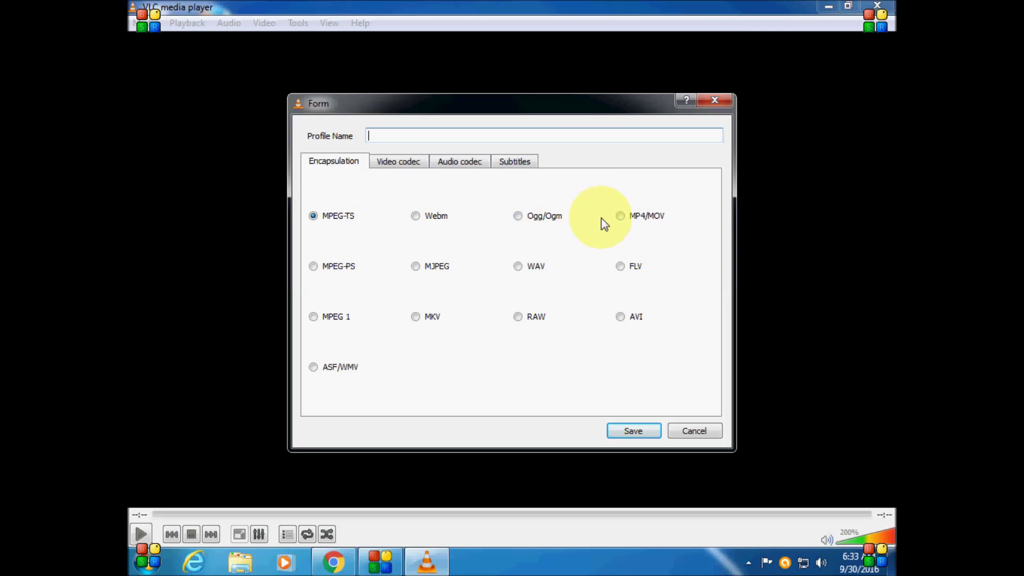
pyautogui.click(622, 222)
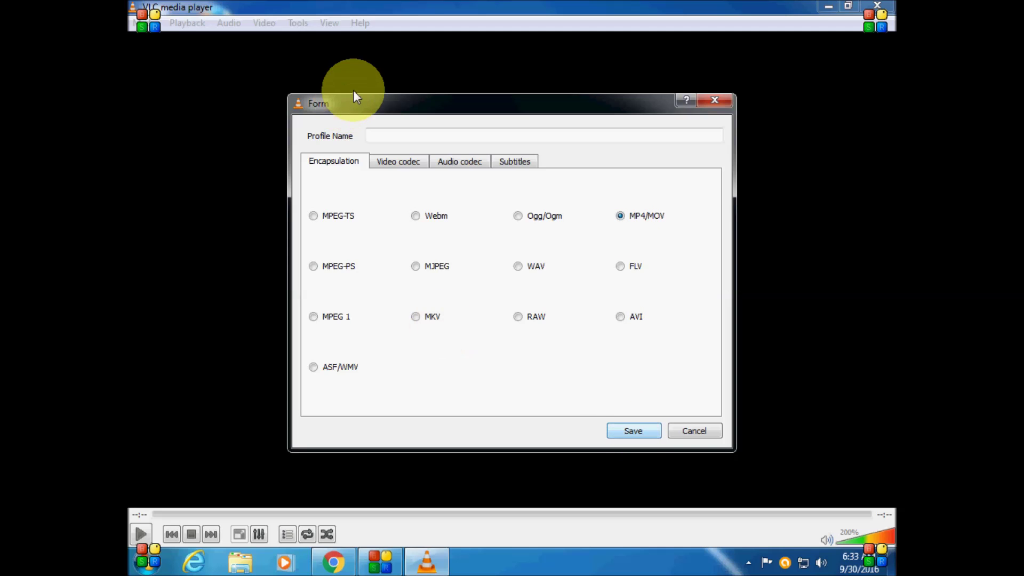
pyautogui.click(375, 136)
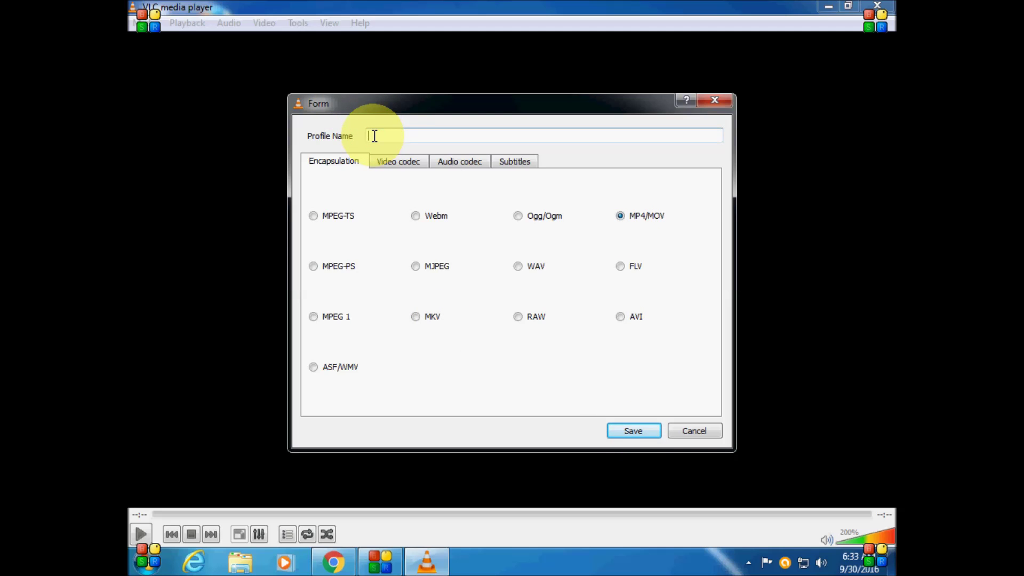
pyautogui.write('any solution test')
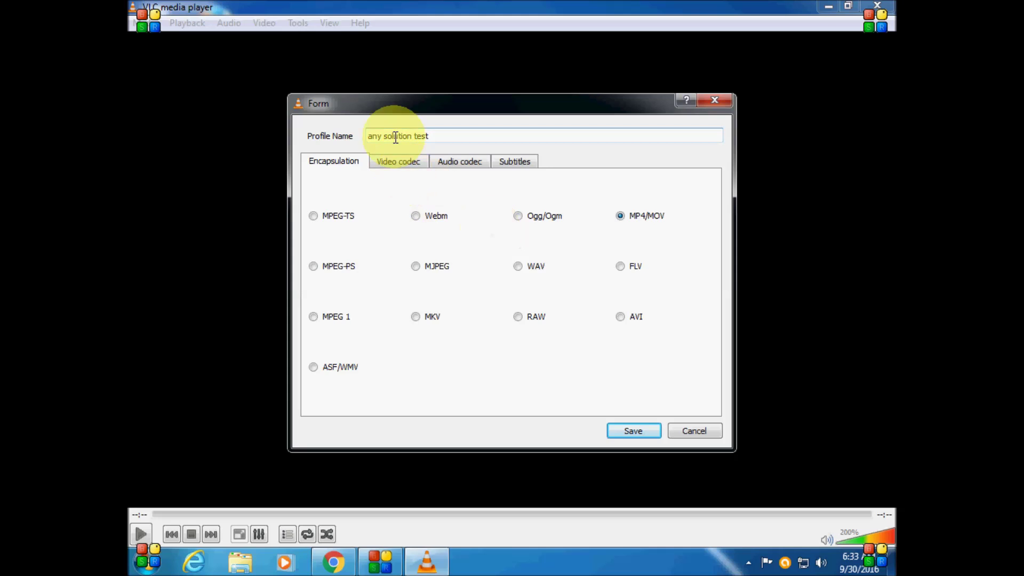
# Replace the spaces between the words of the profile name with underscores and save the profile
pyautogui.click(383, 135)
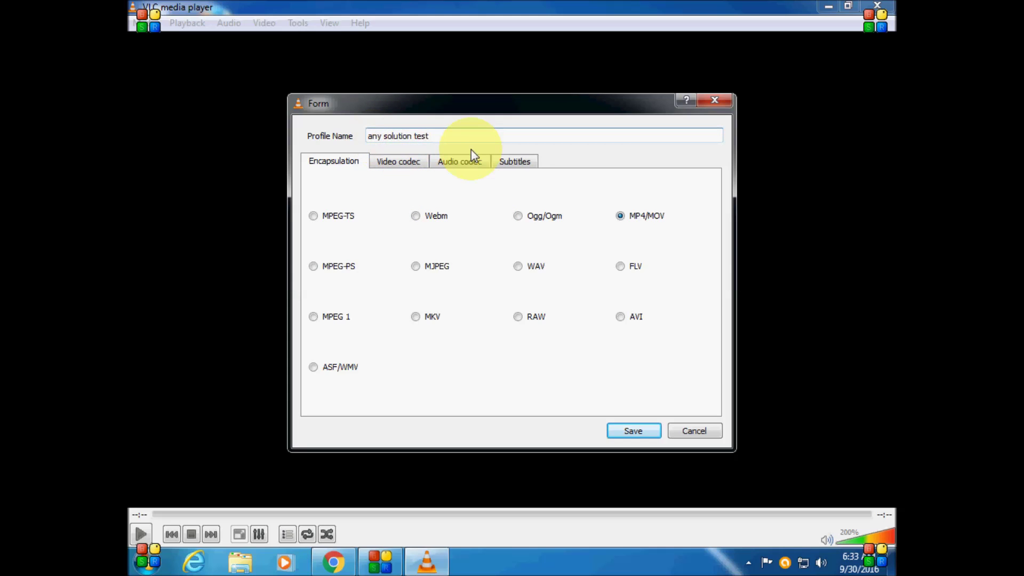
pyautogui.press('Right')
pyautogui.write('_')
pyautogui.press('Right')
pyautogui.press('Right')
pyautogui.press('Right')
pyautogui.press('Right')
pyautogui.press('Right')
pyautogui.press('Right')
pyautogui.press('Right')
pyautogui.press('Right')
pyautogui.press('Right')
pyautogui.press('Right')
pyautogui.press('Right')
pyautogui.press('Left')
pyautogui.press('Left')
pyautogui.write('_')
pyautogui.press('Left')
pyautogui.press('BackSpace')
pyautogui.click(634, 431)
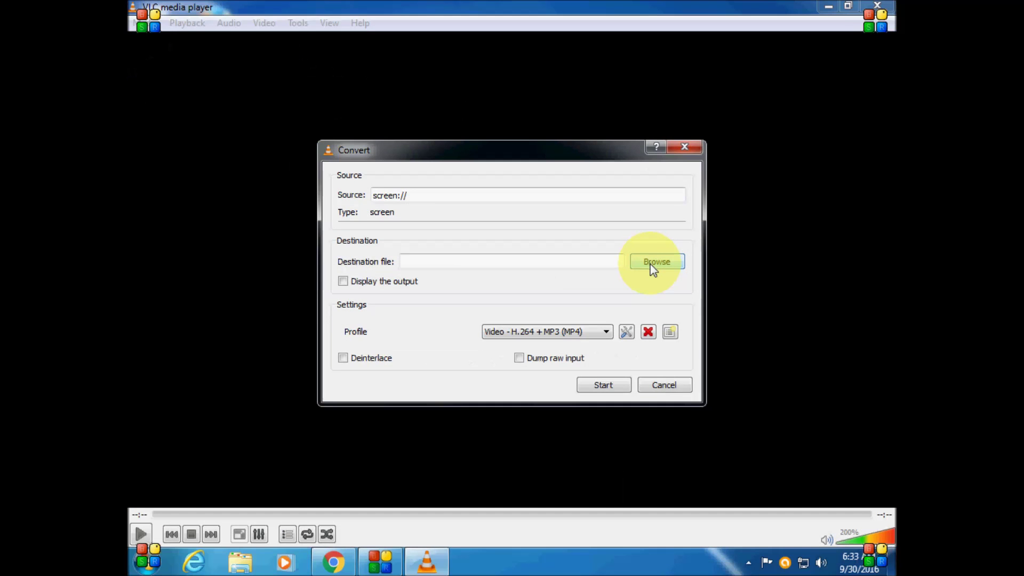
# Set the destination file to any_sloution_test_video.mp4 on the Desktop
pyautogui.click(515, 288)
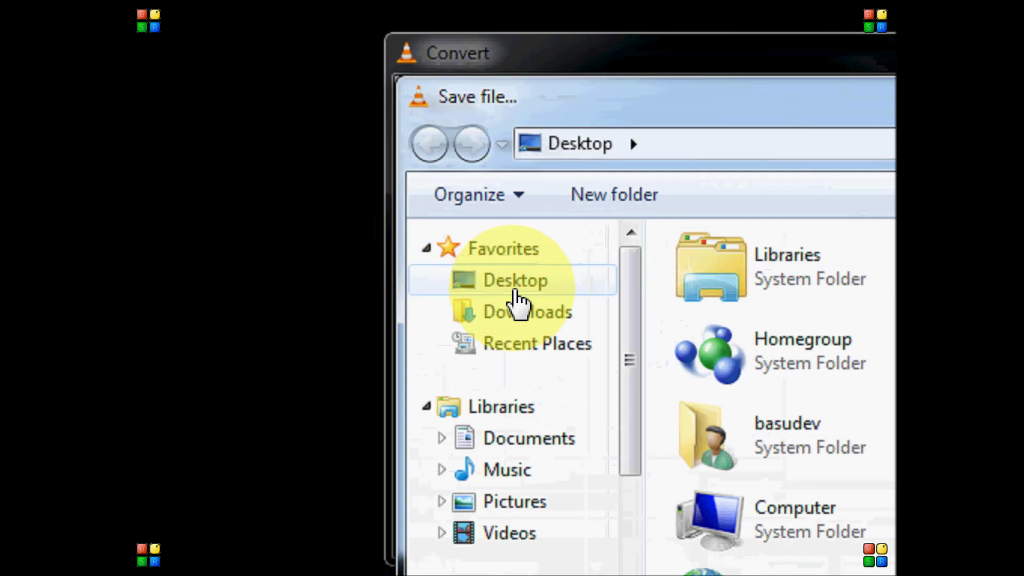
pyautogui.click(382, 268)
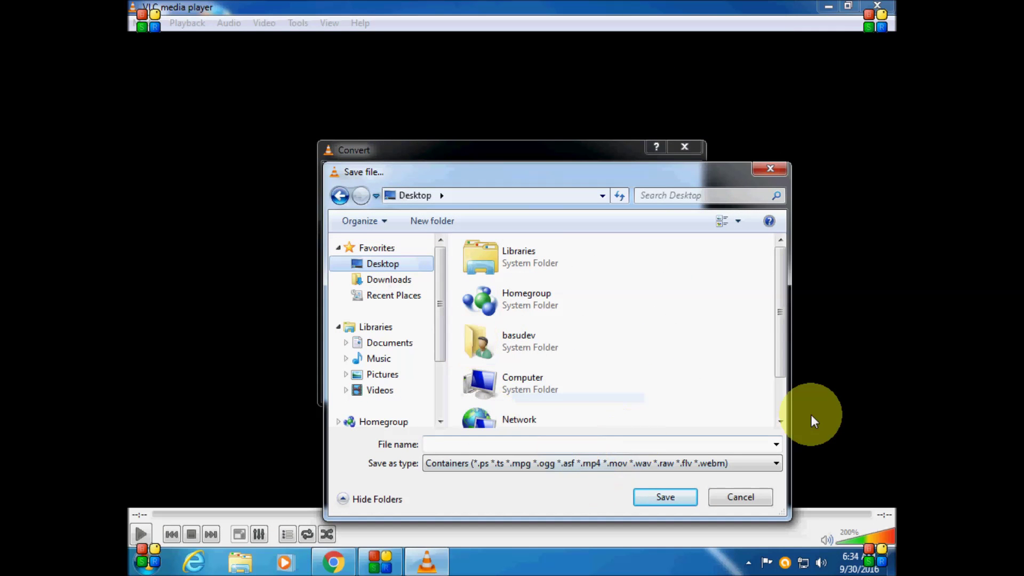
pyautogui.click(461, 447)
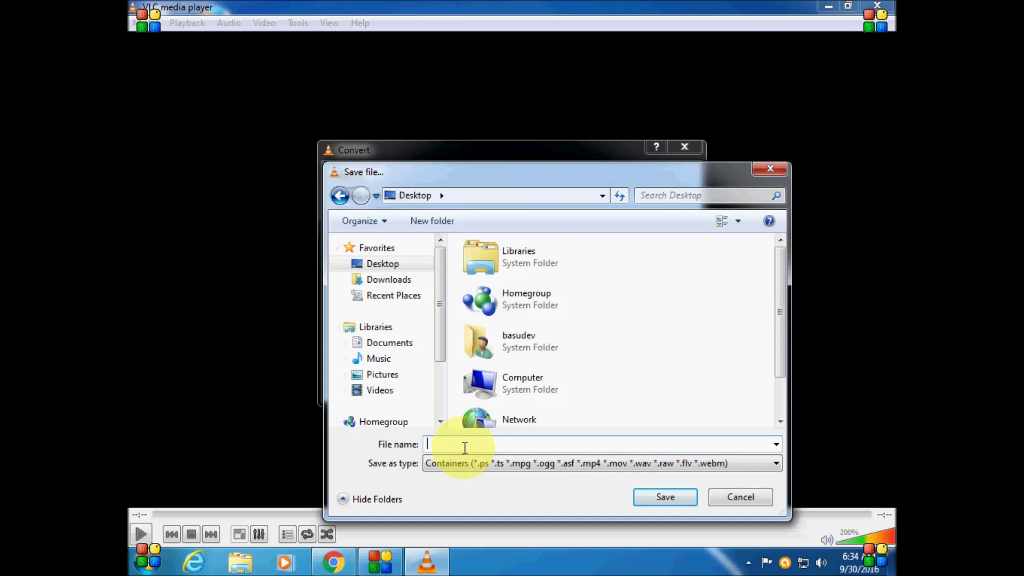
pyautogui.write('anysloutiontestvideo')
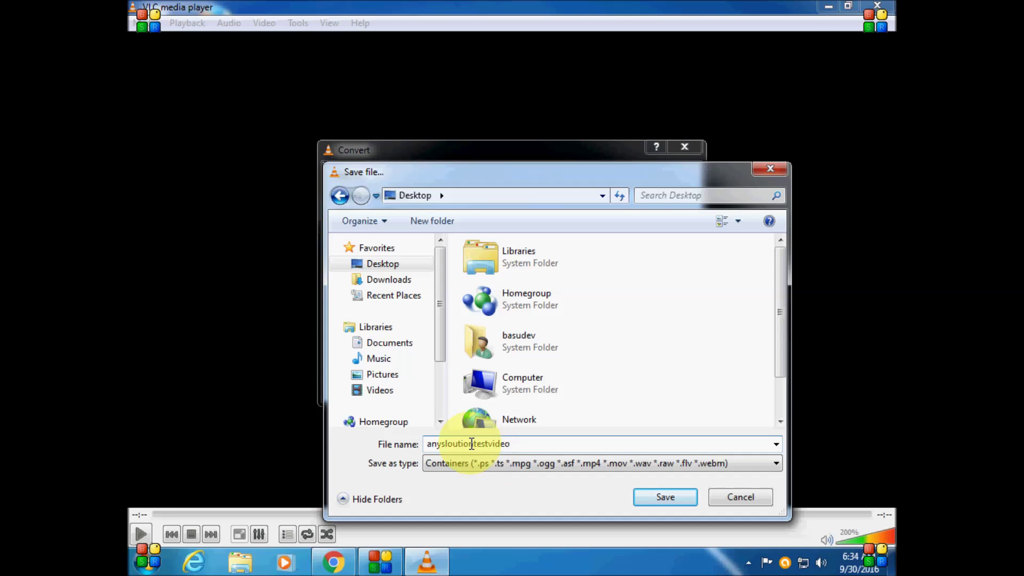
pyautogui.click(443, 444)
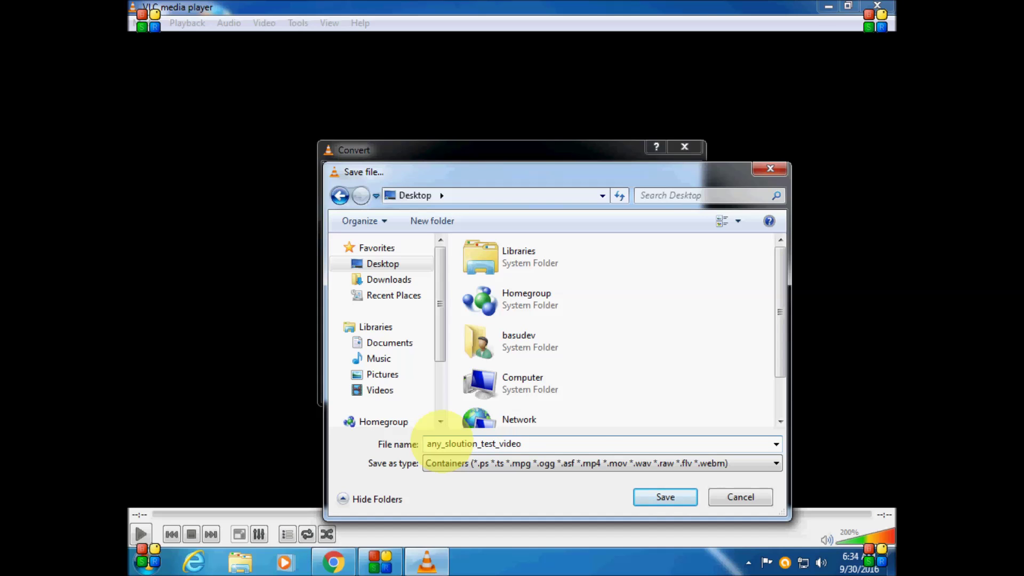
pyautogui.click(684, 504)
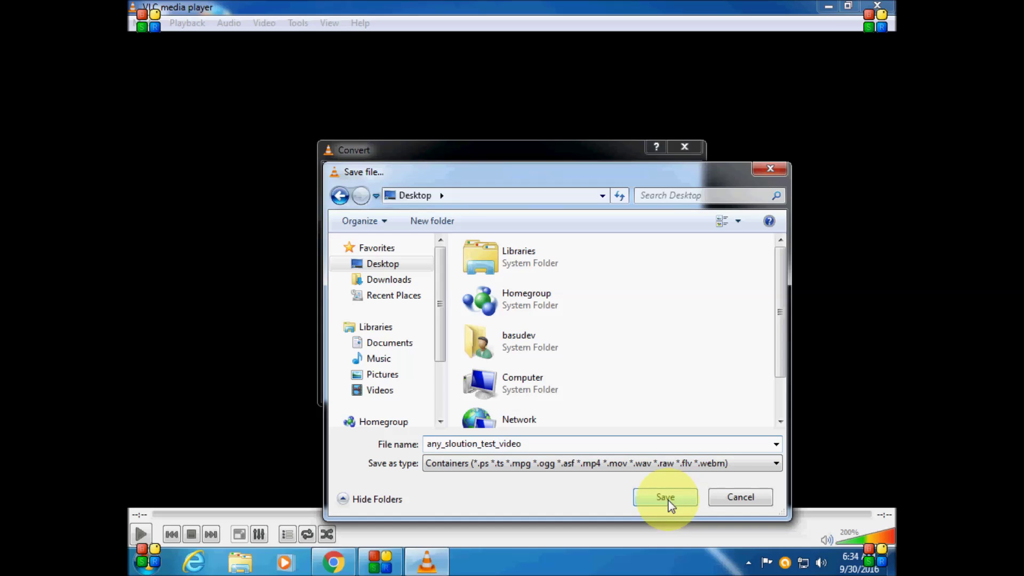
pyautogui.click(532, 444)
pyautogui.click(667, 499)
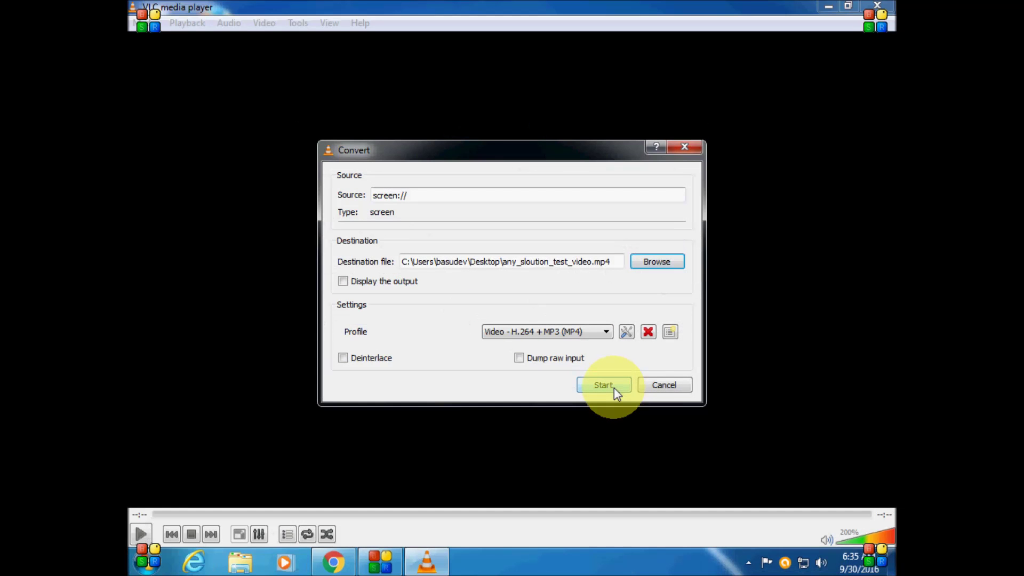
# Start the desktop recording and minimise the player window
pyautogui.click(509, 282)
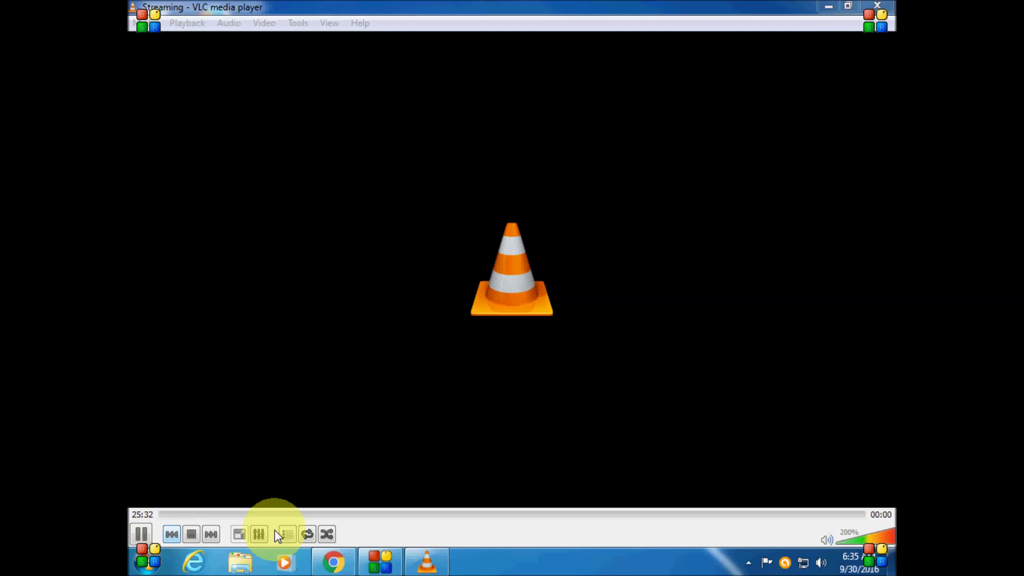
pyautogui.click(829, 6)
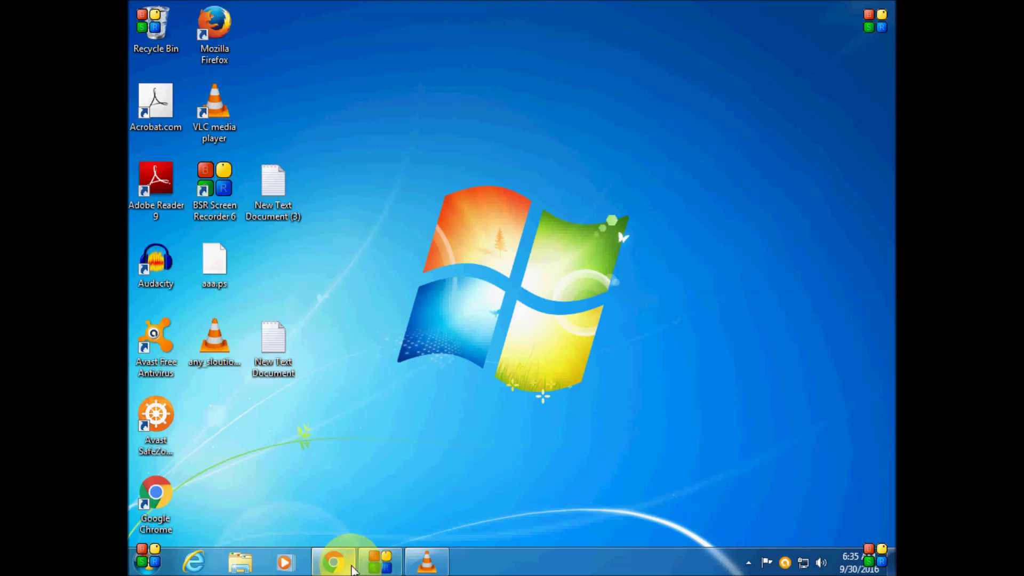
# Switch to Chrome, open YouTube in a new tab, and briefly play the ABP ANANDA fashion outfits video before pausing it
pyautogui.click(334, 562)
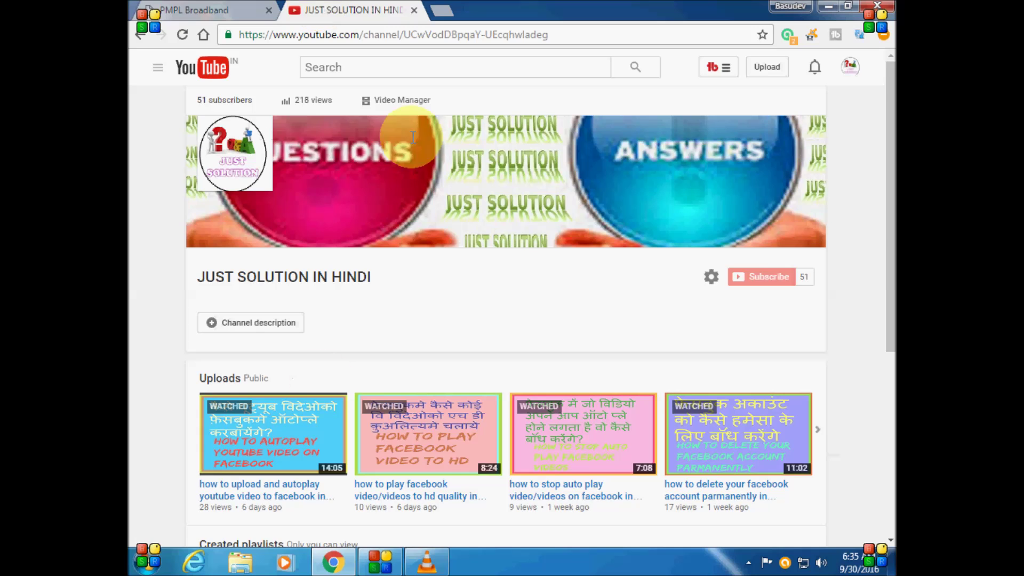
pyautogui.click(441, 10)
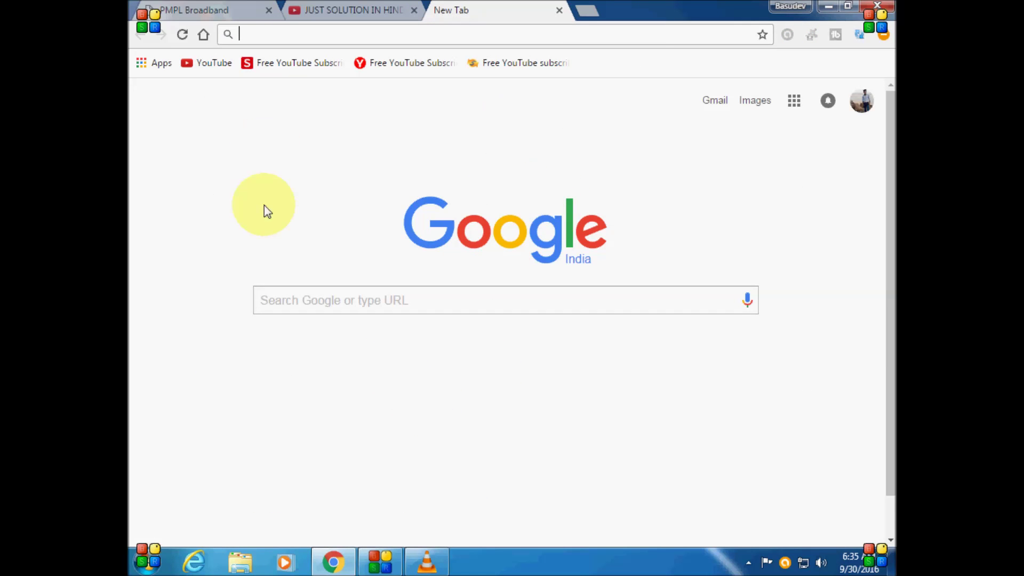
pyautogui.click(214, 62)
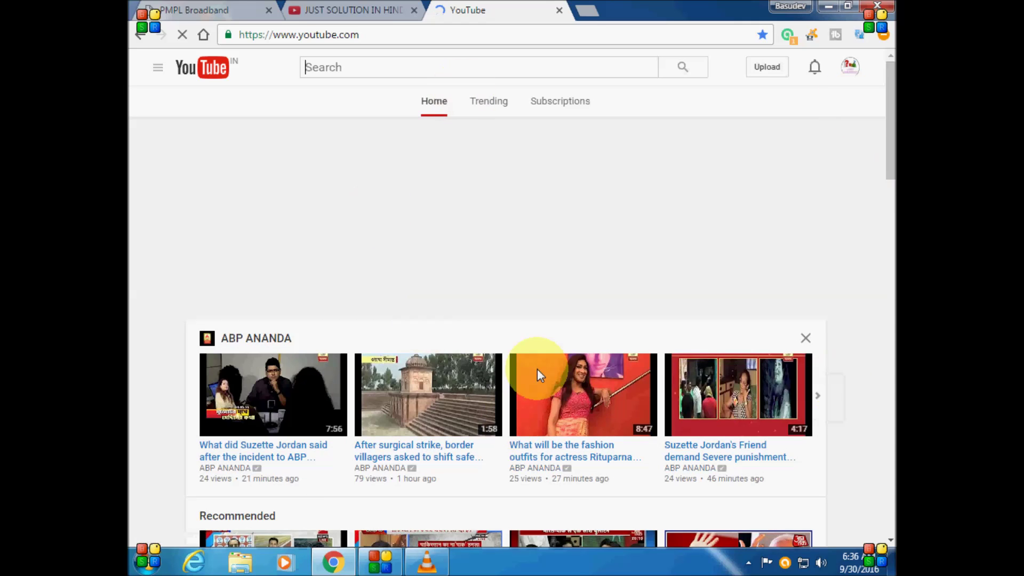
pyautogui.click(561, 457)
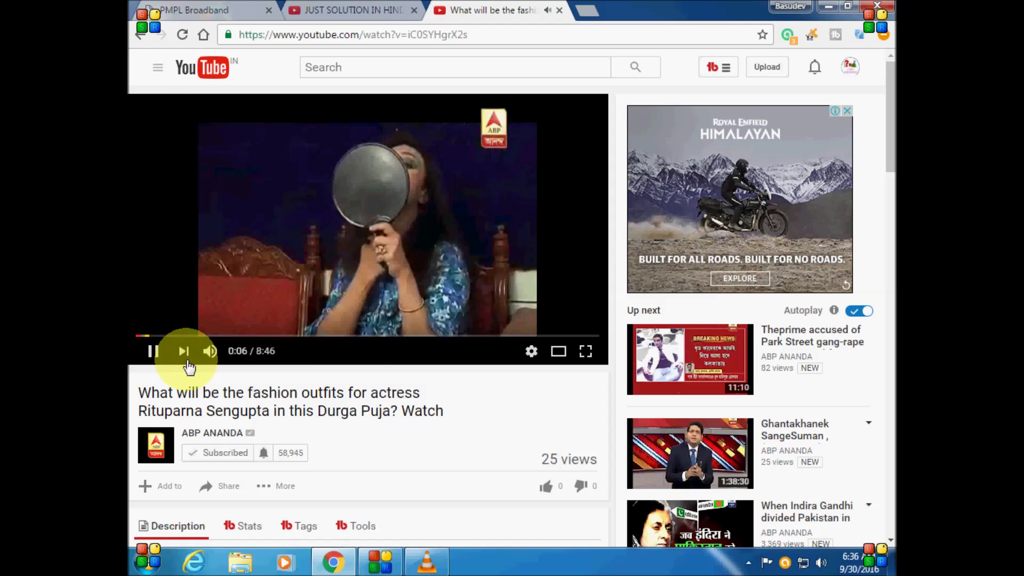
pyautogui.click(152, 357)
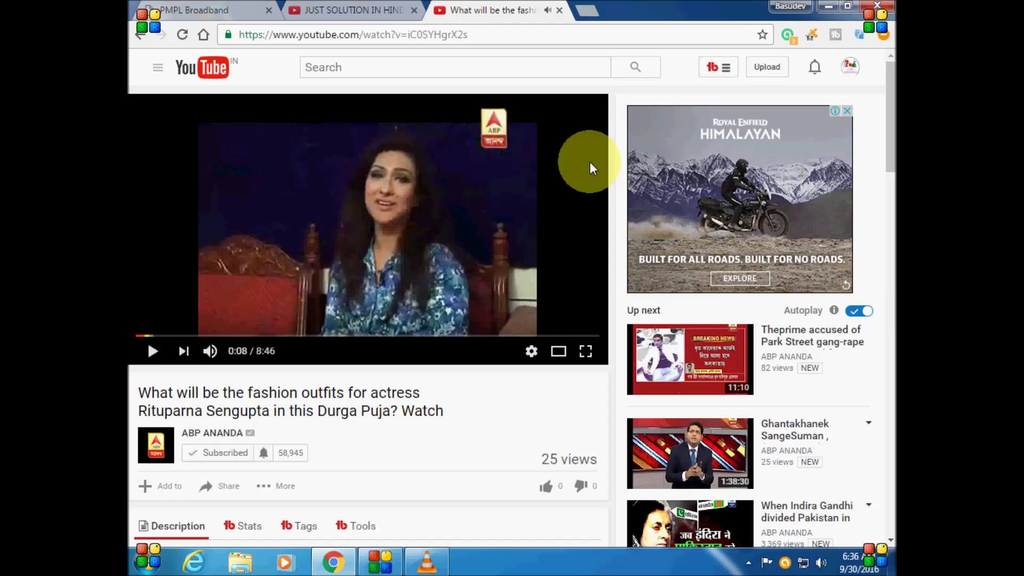
# Minimise the browser, return to VLC media player, pause the recording and close the player
pyautogui.click(827, 13)
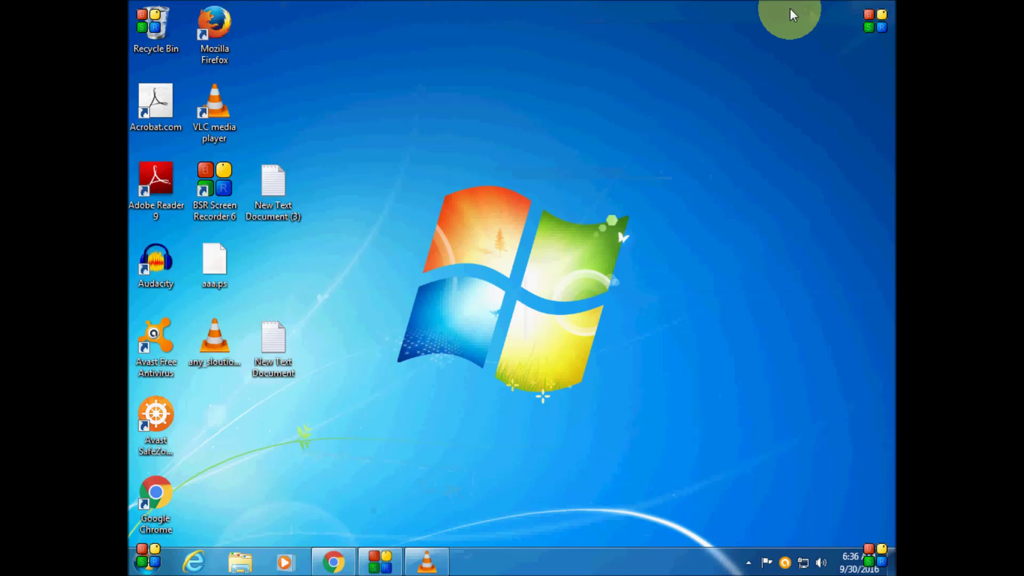
pyautogui.click(432, 557)
pyautogui.click(140, 533)
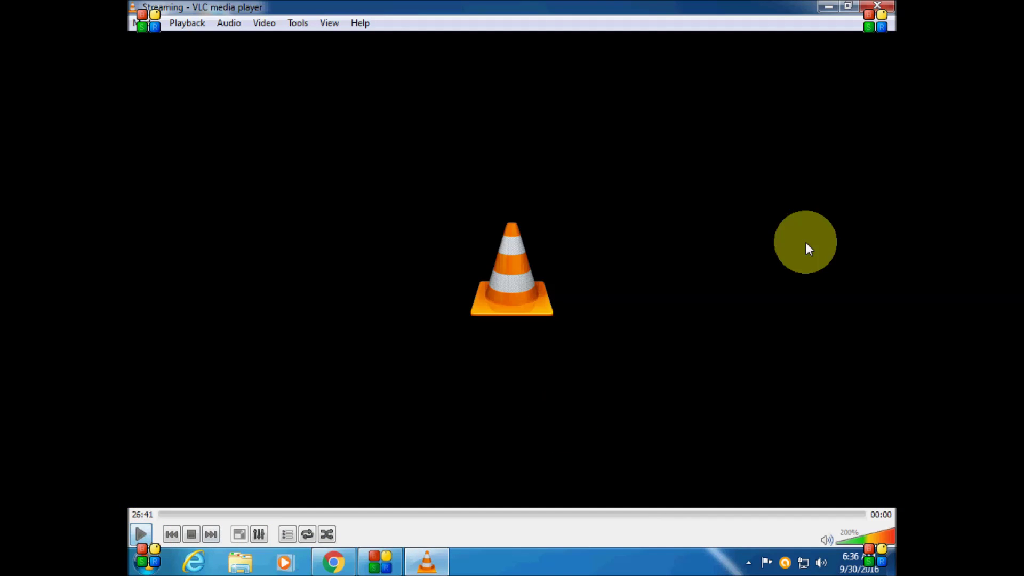
pyautogui.click(888, 10)
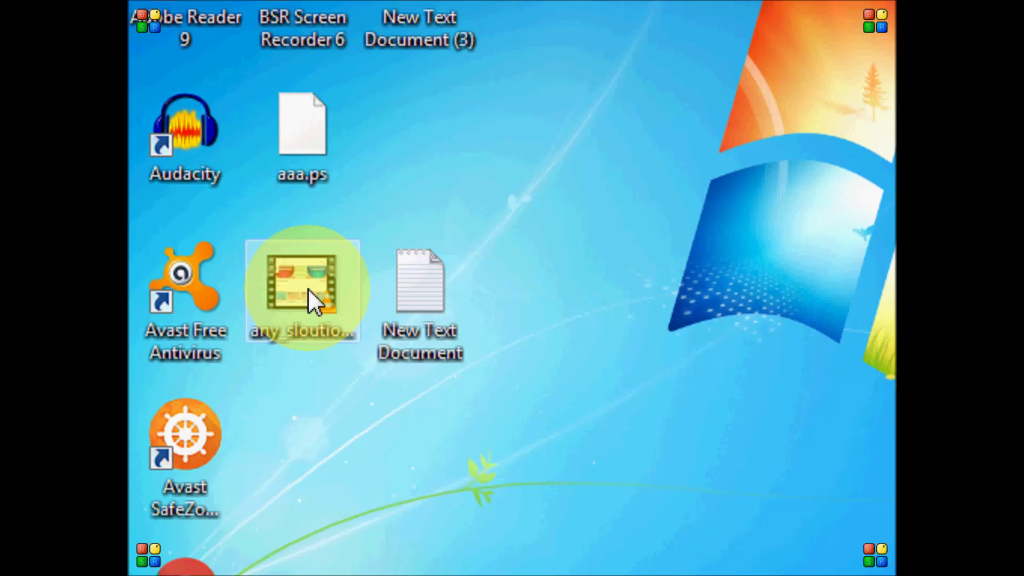
# Play the recorded any_sloution_test_video.mp4 file from the desktop
pyautogui.rightClick(308, 288)
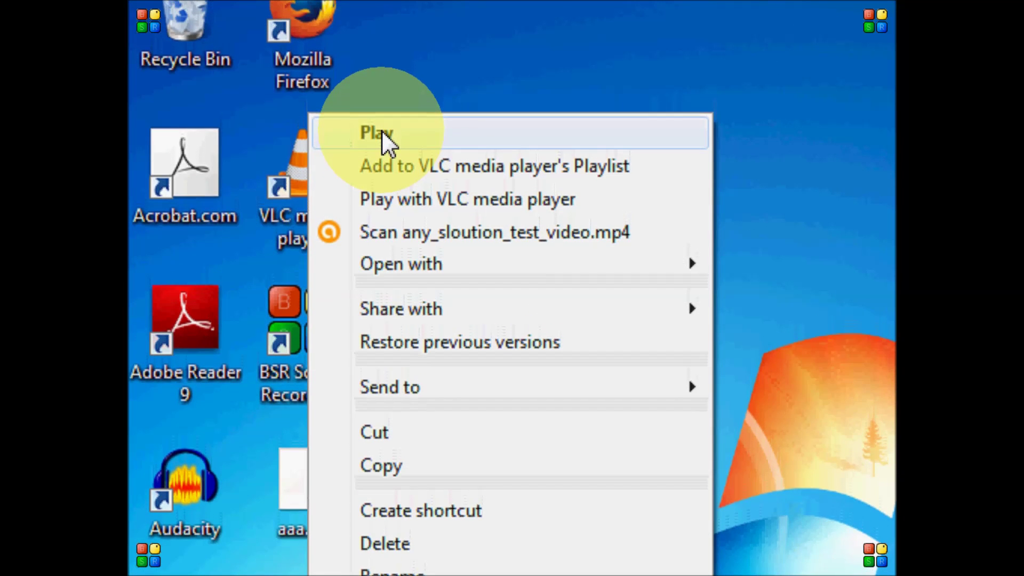
pyautogui.click(382, 152)
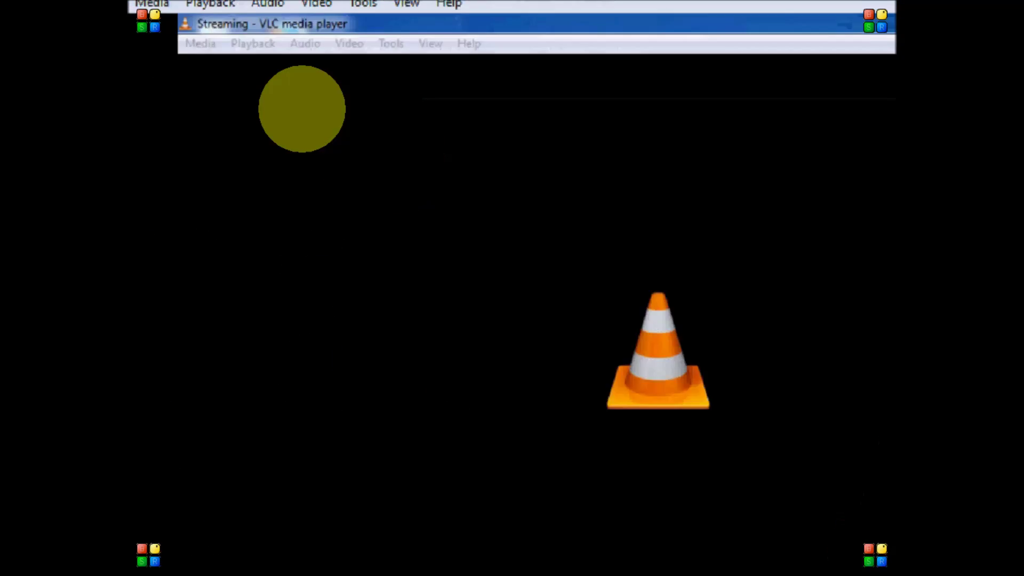